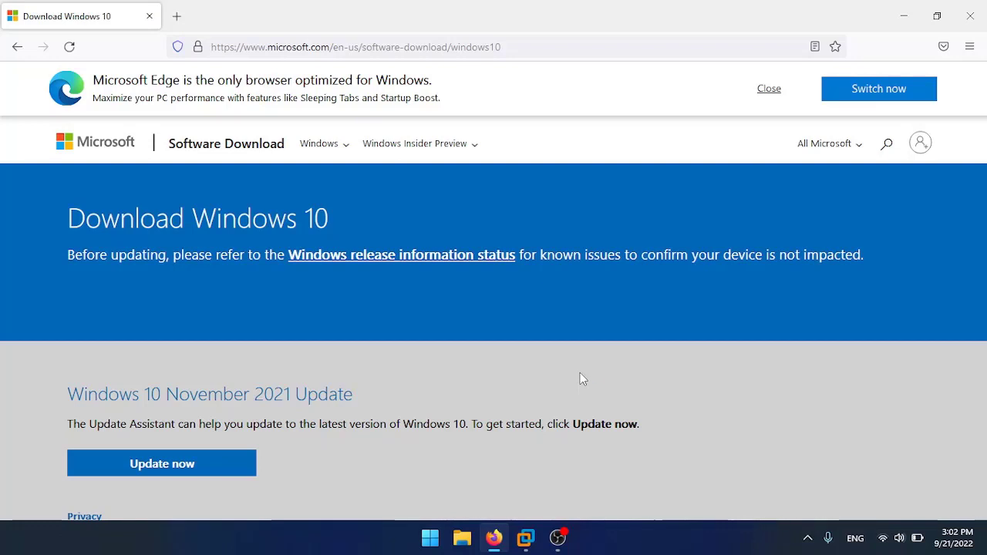
# Locate the Windows 10 installation media download on Microsoft's software download page.
pyautogui.scroll(-3, 580, 373)
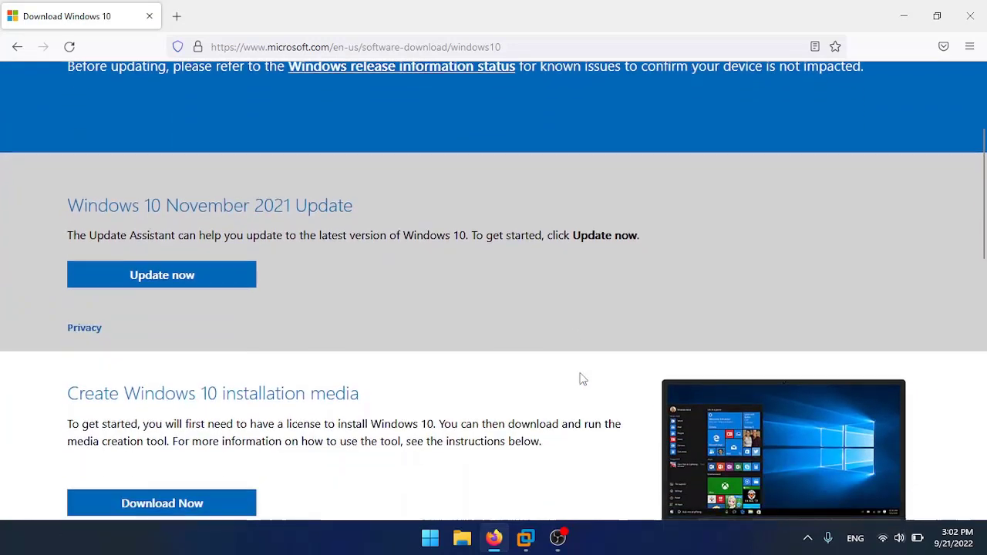
pyautogui.scroll(-3, 582, 379)
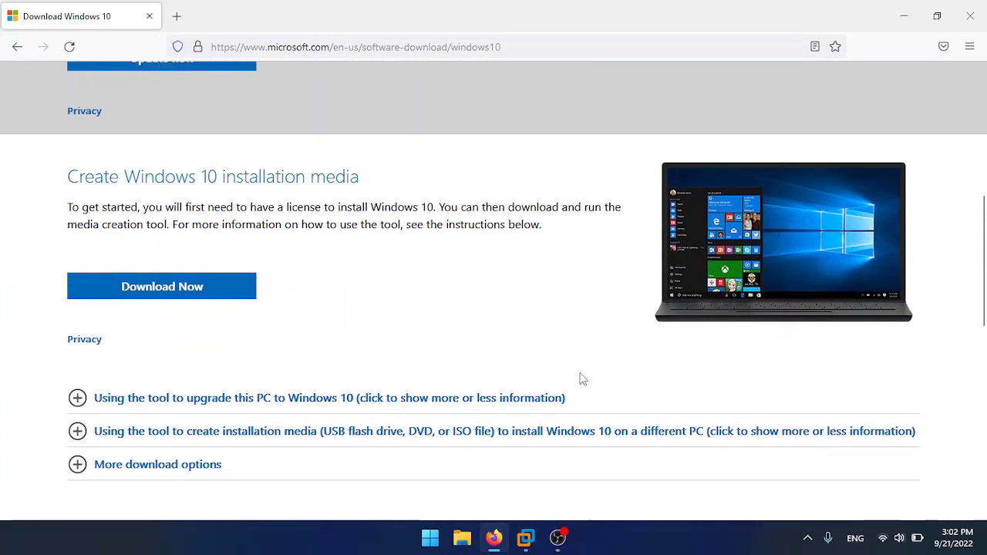
pyautogui.scroll(-1, 583, 378)
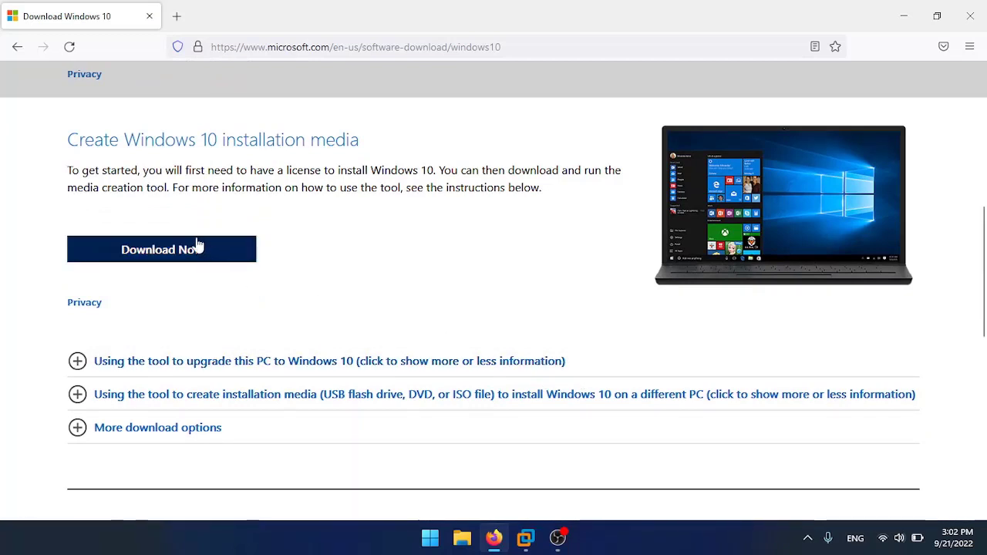
pyautogui.click(245, 257)
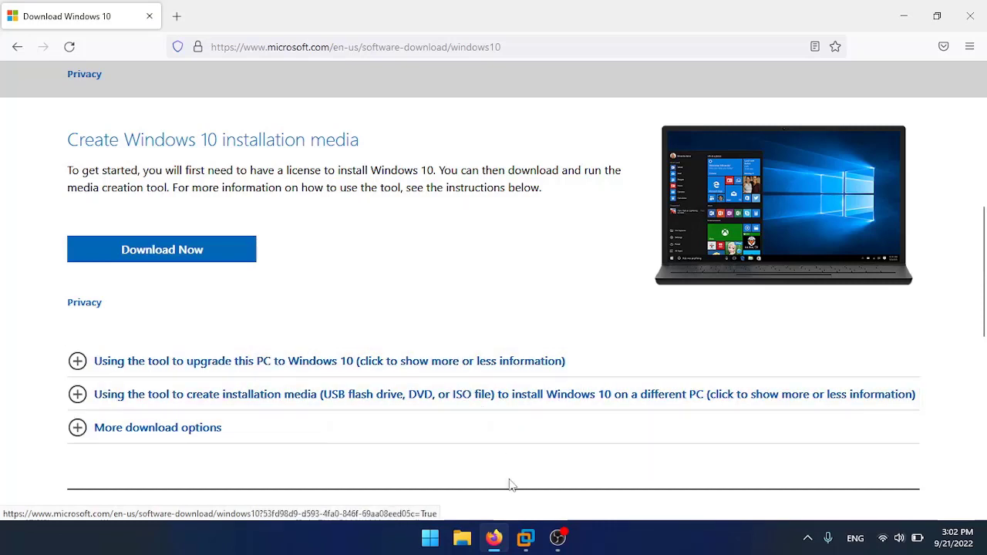
# Switch to VMware Workstation and start a new virtual machine with the Typical configuration.
pyautogui.click(525, 539)
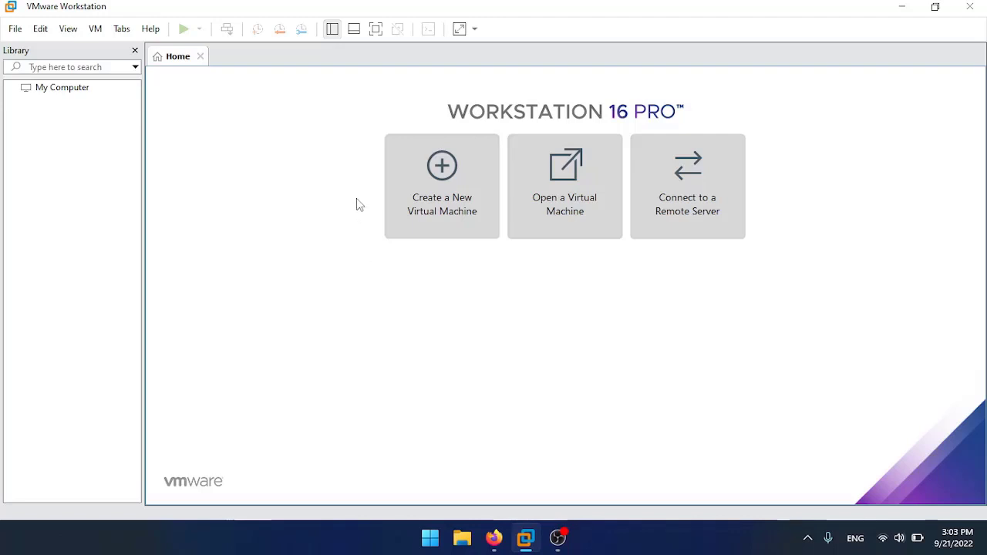
pyautogui.click(452, 208)
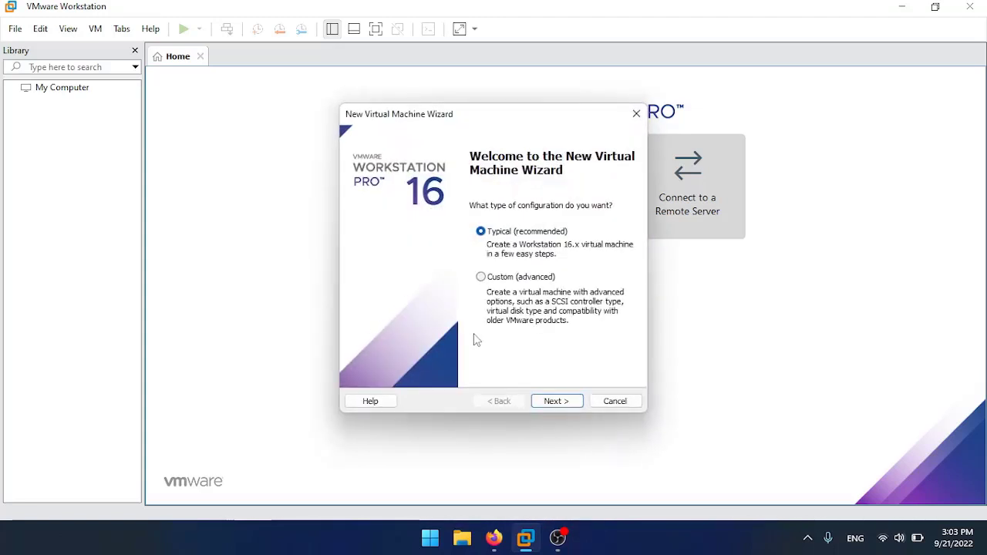
pyautogui.click(555, 401)
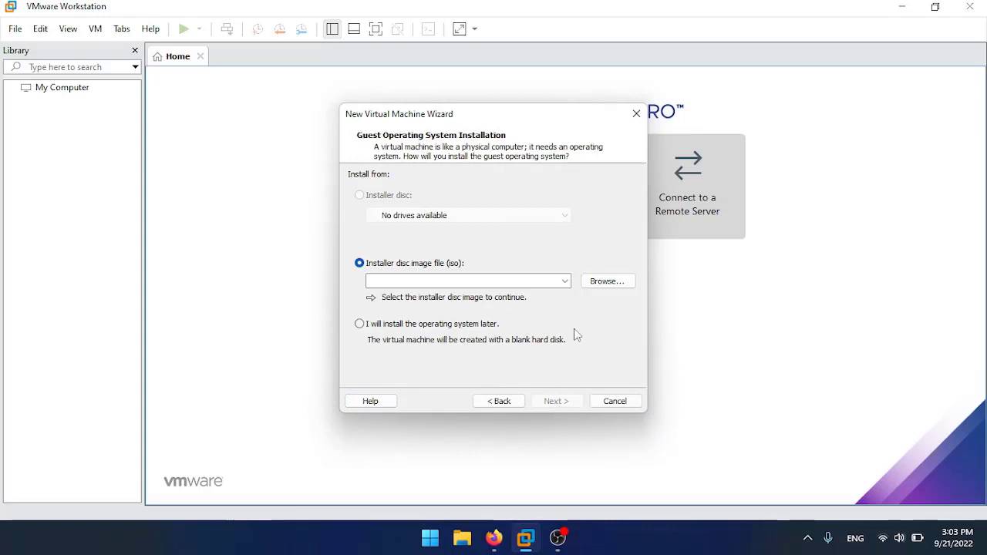
# Choose the SW_DVD9_Win_Pro_10_21H2_64BIT ISO from the ISO and OVA Images folder on drive E: as the installer disc image.
pyautogui.click(614, 282)
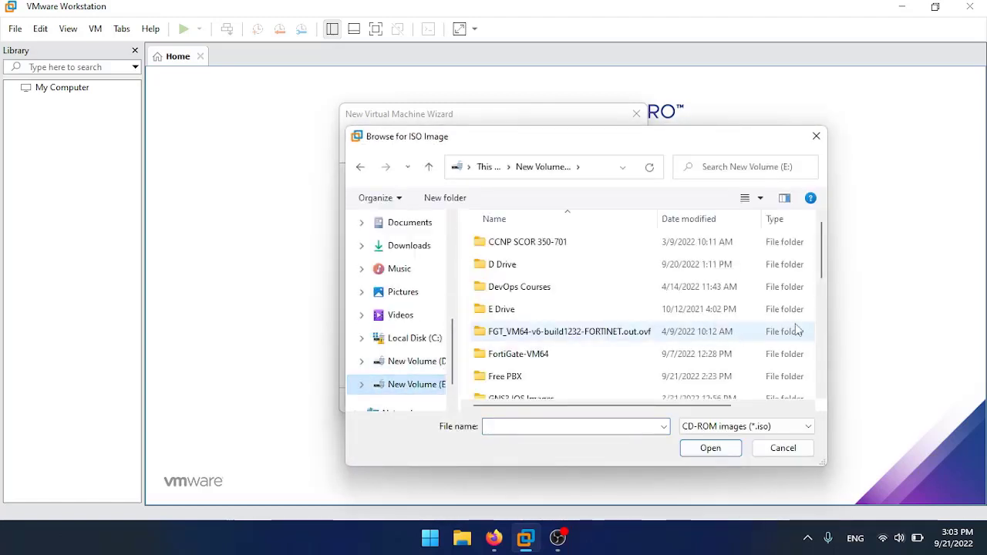
pyautogui.click(821, 323)
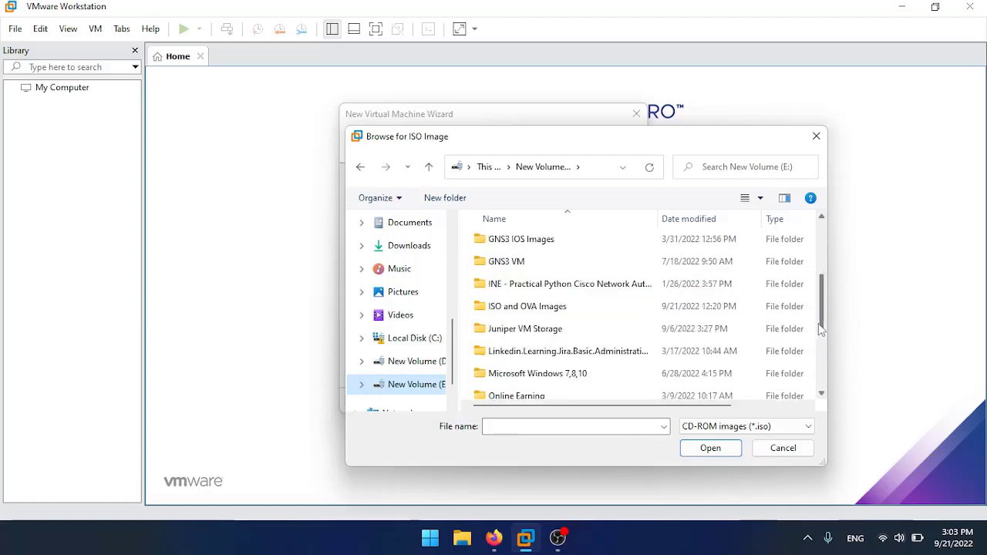
pyautogui.doubleClick(556, 307)
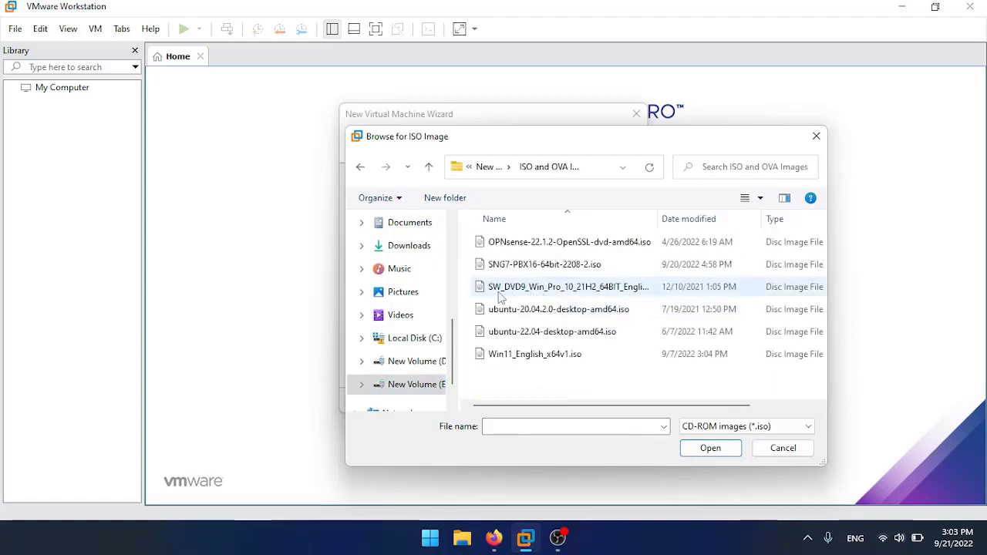
pyautogui.click(591, 291)
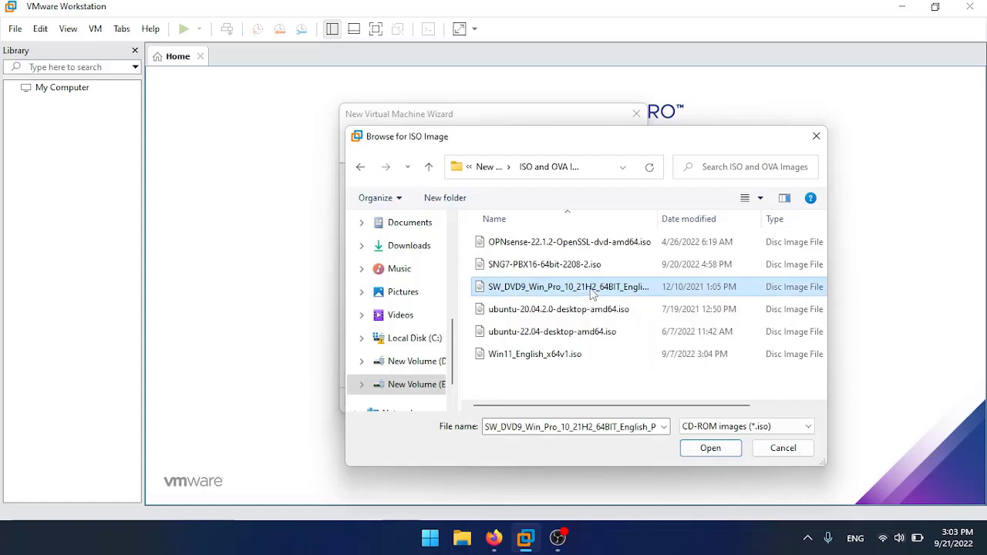
pyautogui.click(708, 450)
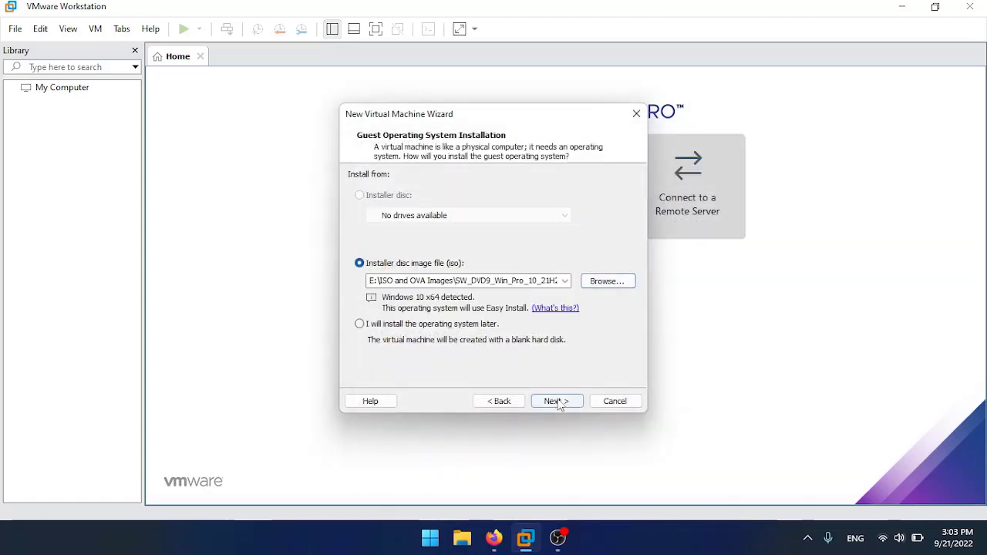
pyautogui.click(556, 401)
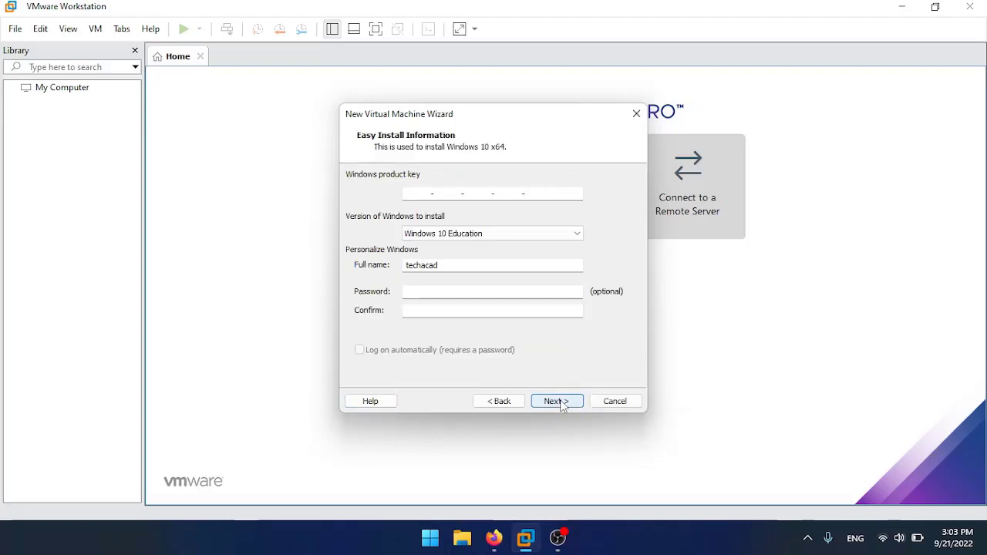
# Set the version to install to Windows 10 Pro and continue without a product key.
pyautogui.click(500, 239)
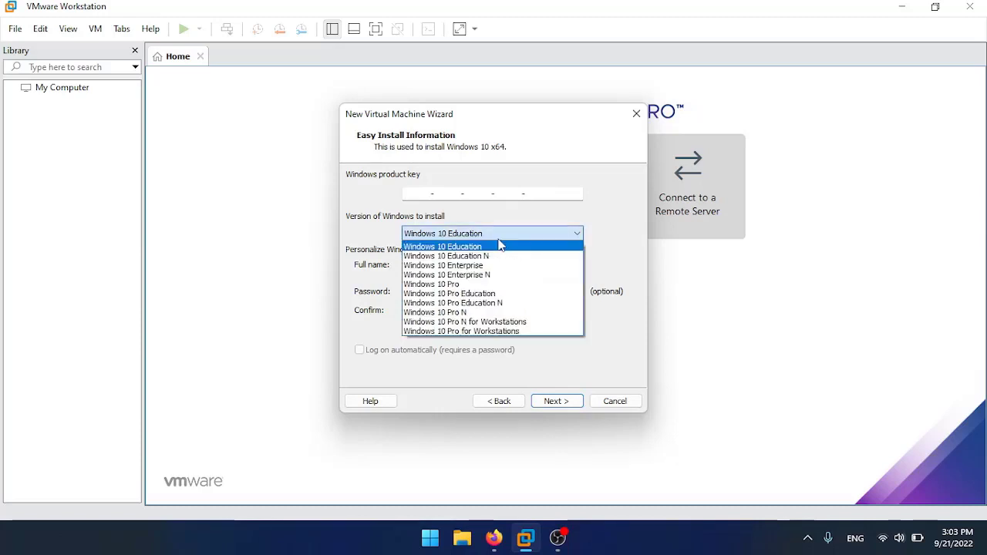
pyautogui.click(472, 284)
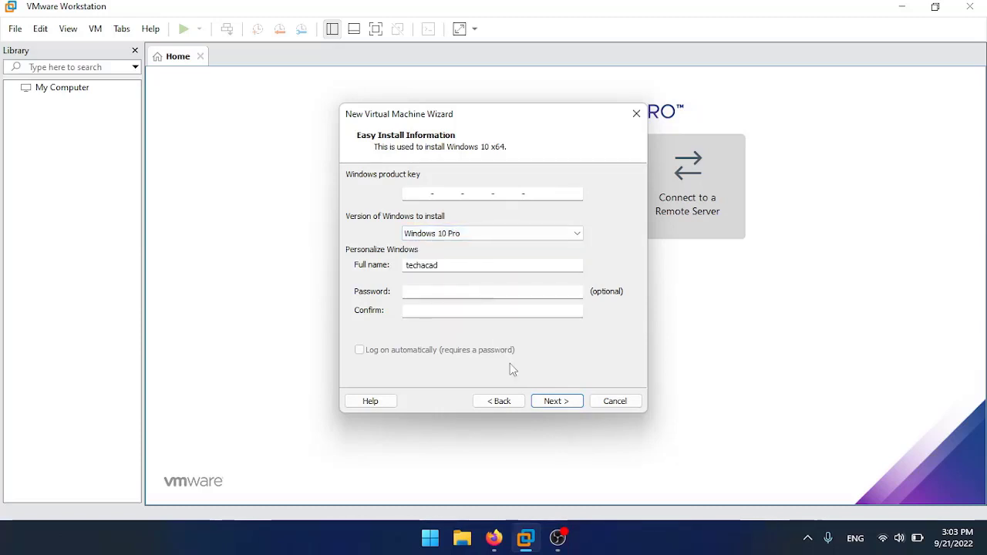
pyautogui.click(544, 402)
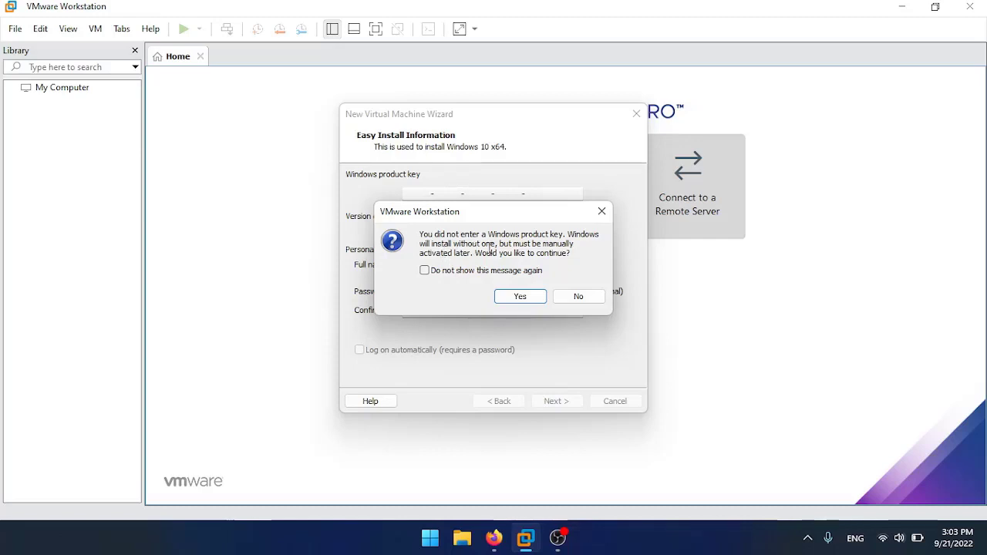
pyautogui.click(520, 298)
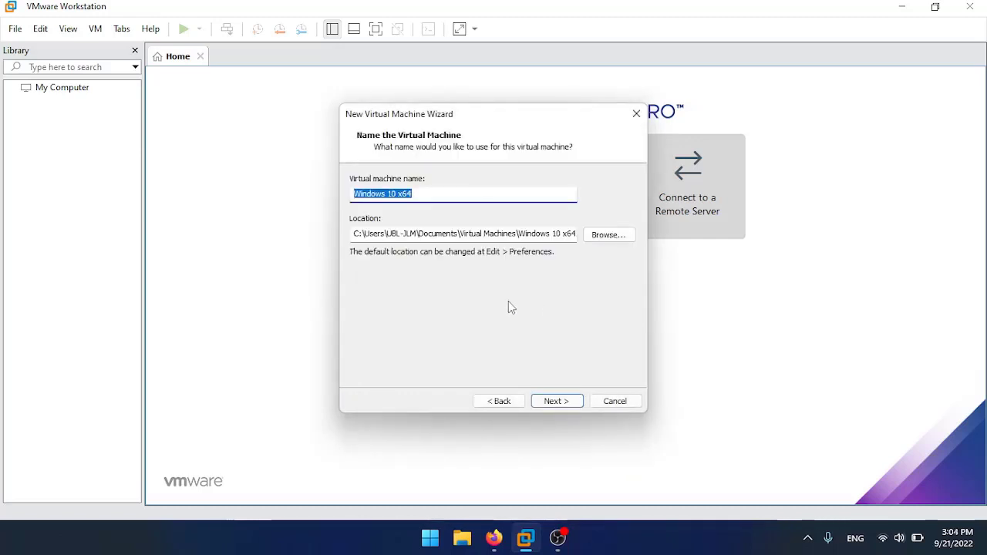
# Create a folder named Windows 10 VM on drive E: and use it as the virtual machine's location.
pyautogui.click(603, 236)
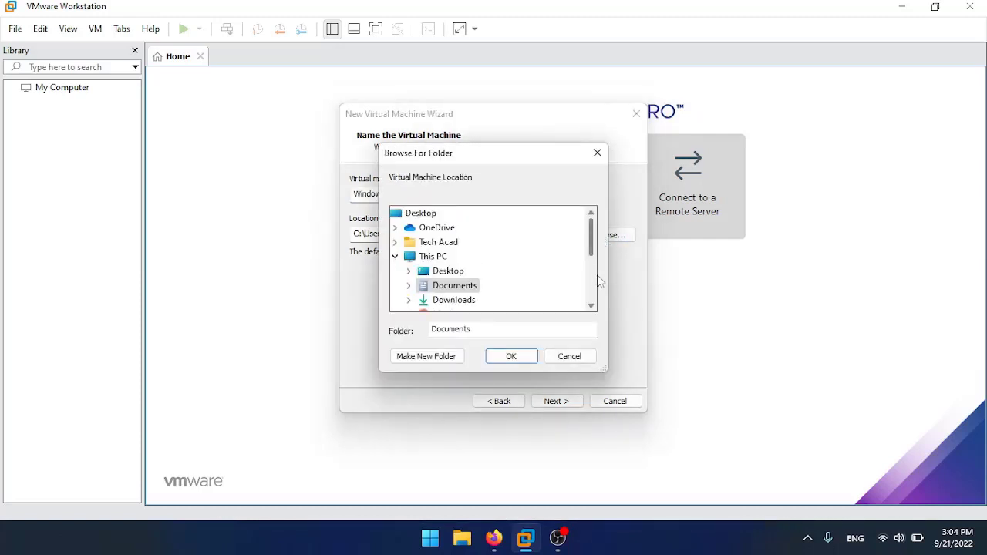
pyautogui.click(593, 279)
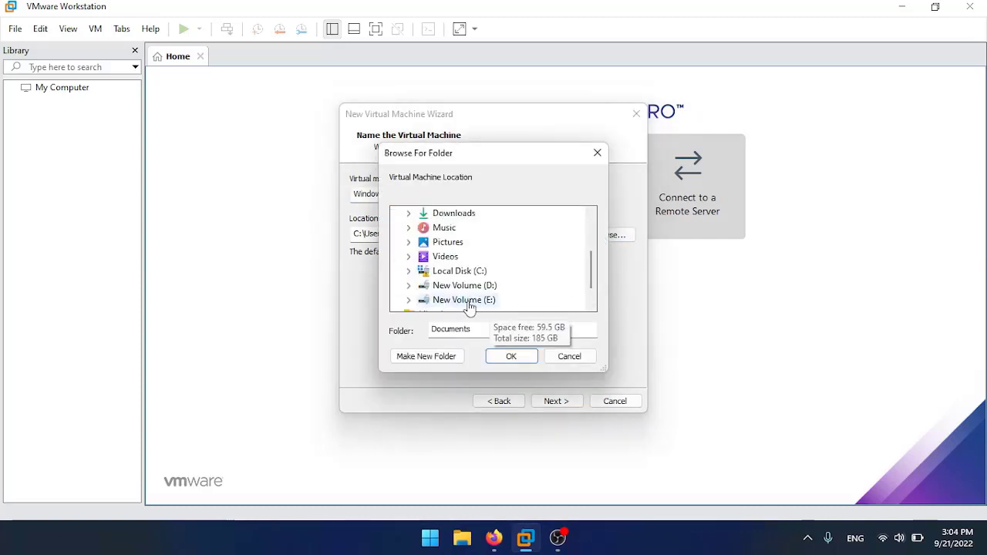
pyautogui.doubleClick(468, 301)
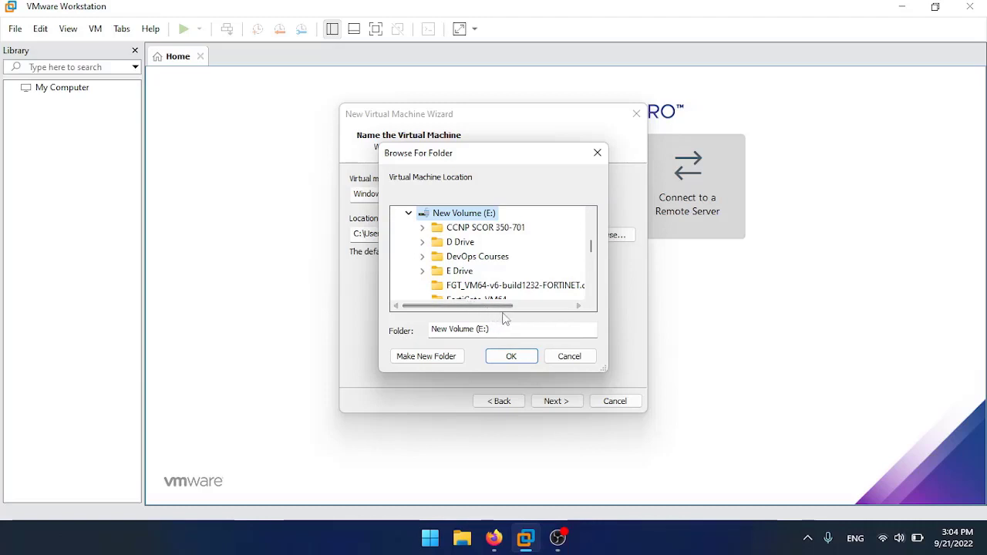
pyautogui.click(591, 274)
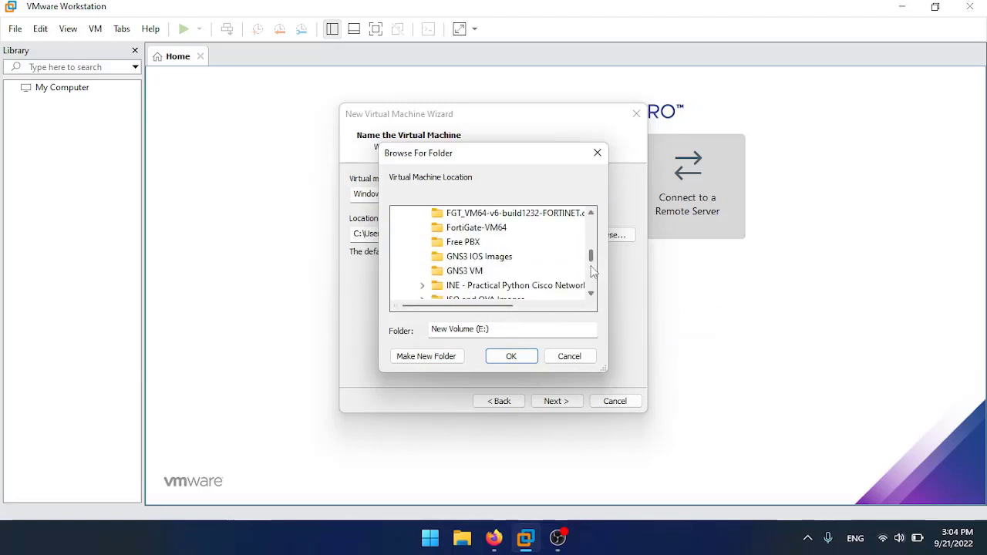
pyautogui.click(434, 359)
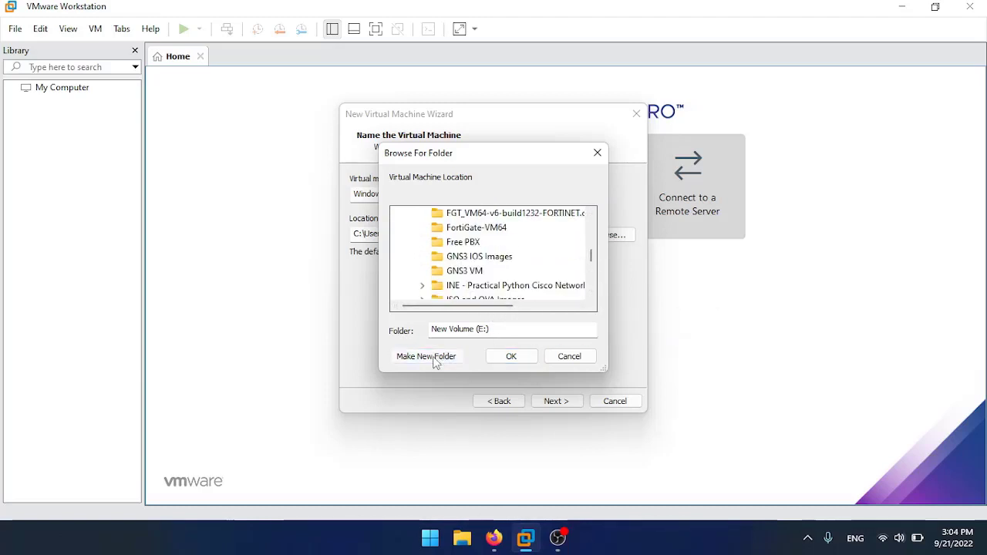
pyautogui.click(434, 359)
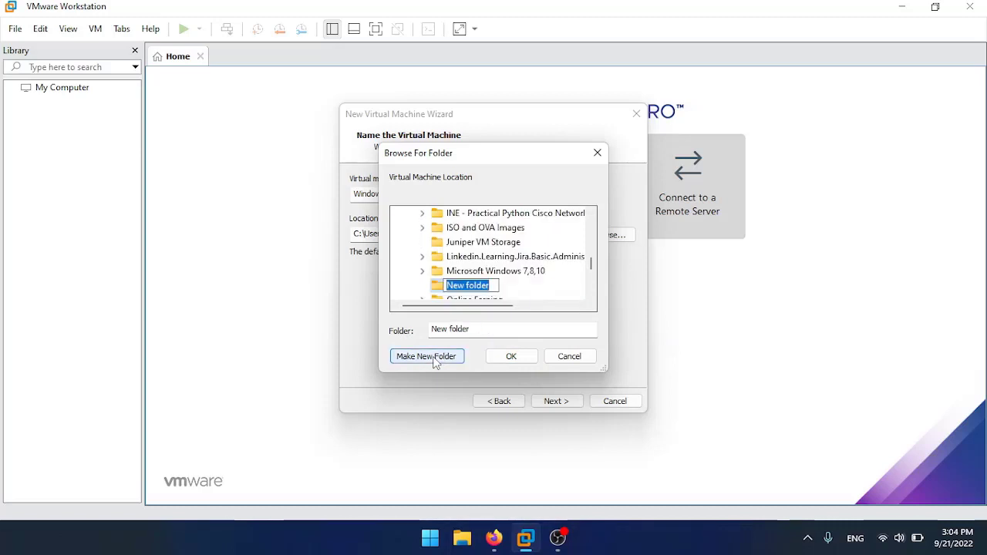
pyautogui.write('Windows')
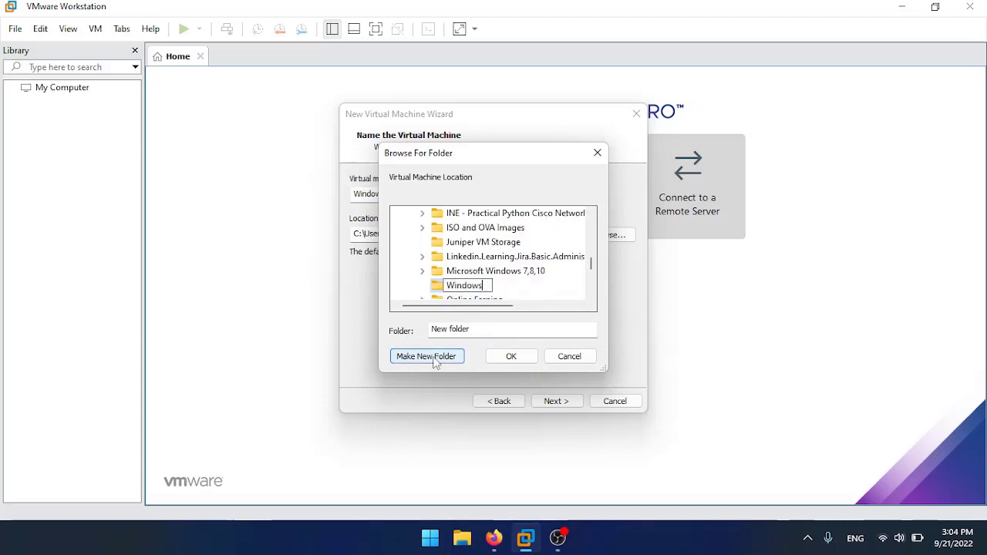
pyautogui.write(' 10 VM')
pyautogui.press('Return')
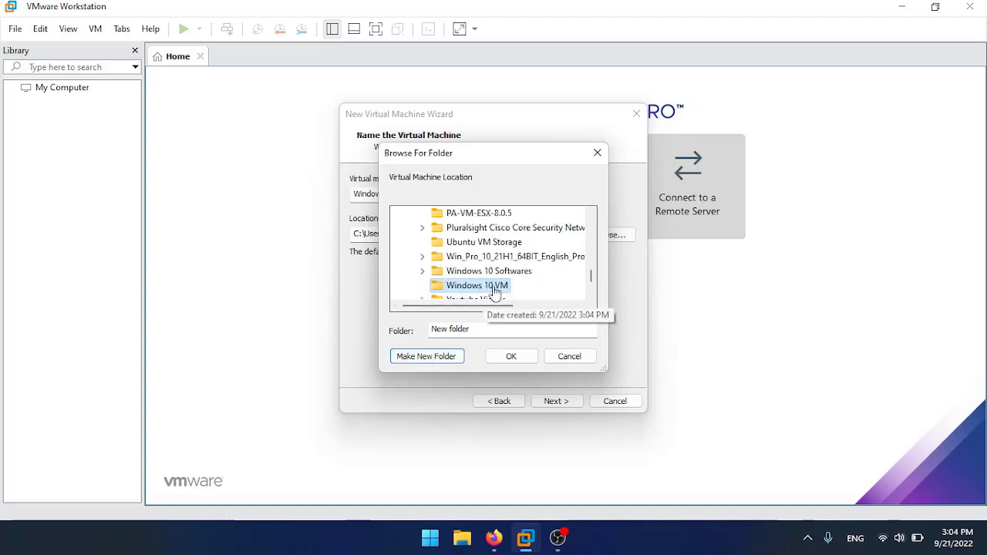
pyautogui.click(519, 361)
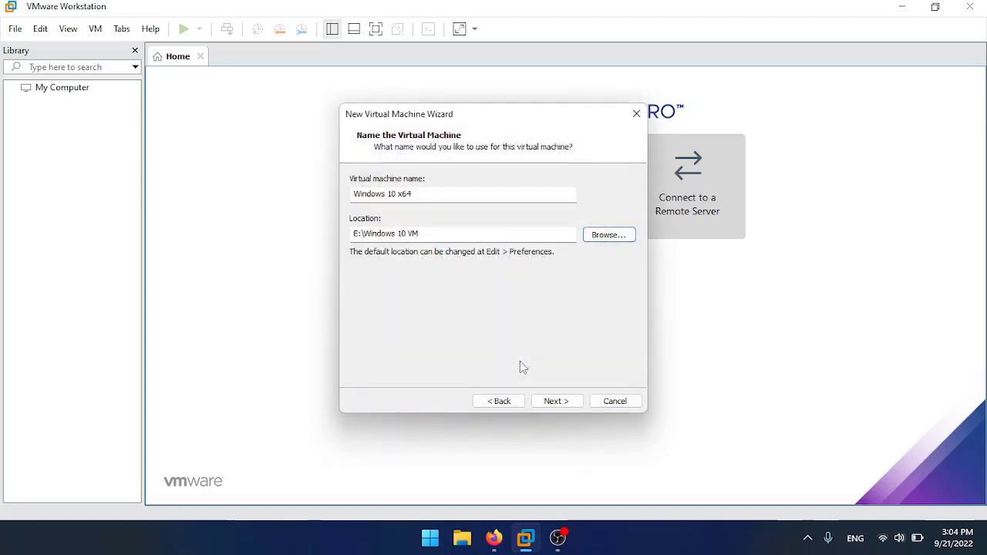
pyautogui.click(556, 401)
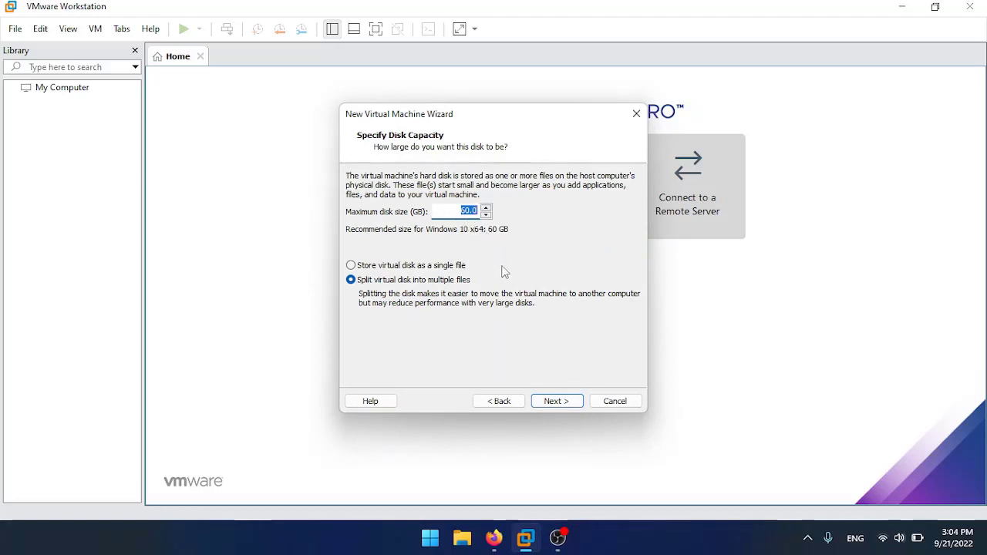
# Accept the 60 GB disk split into multiple files and create the virtual machine, powering it on after creation.
pyautogui.click(552, 401)
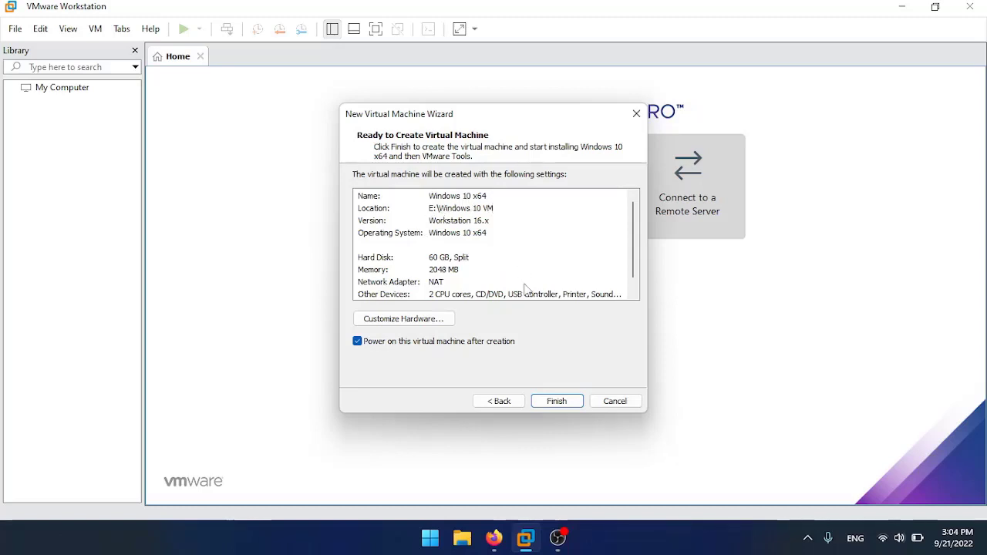
pyautogui.click(556, 401)
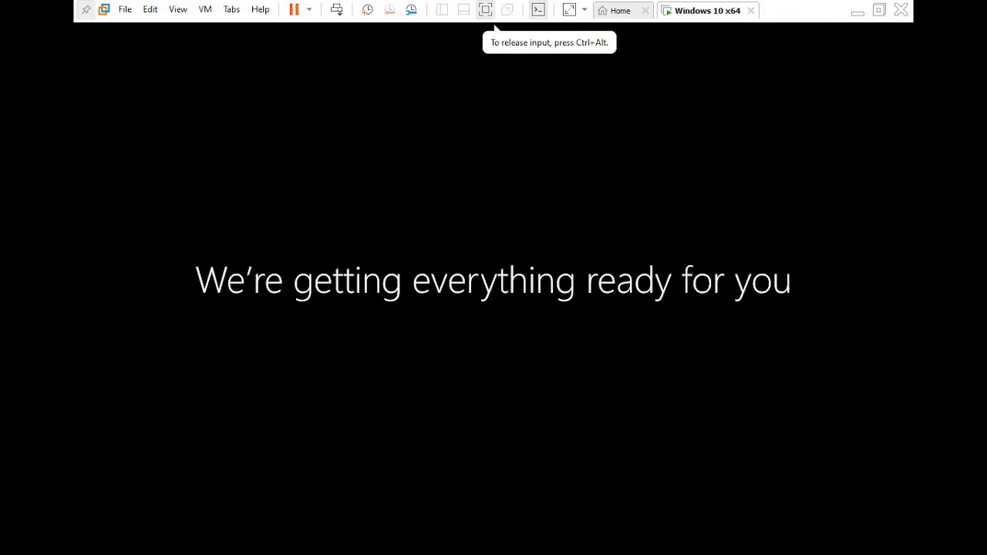
# Take the Windows 10 x64 virtual machine out of full-screen mode and return it to full screen.
pyautogui.click(485, 9)
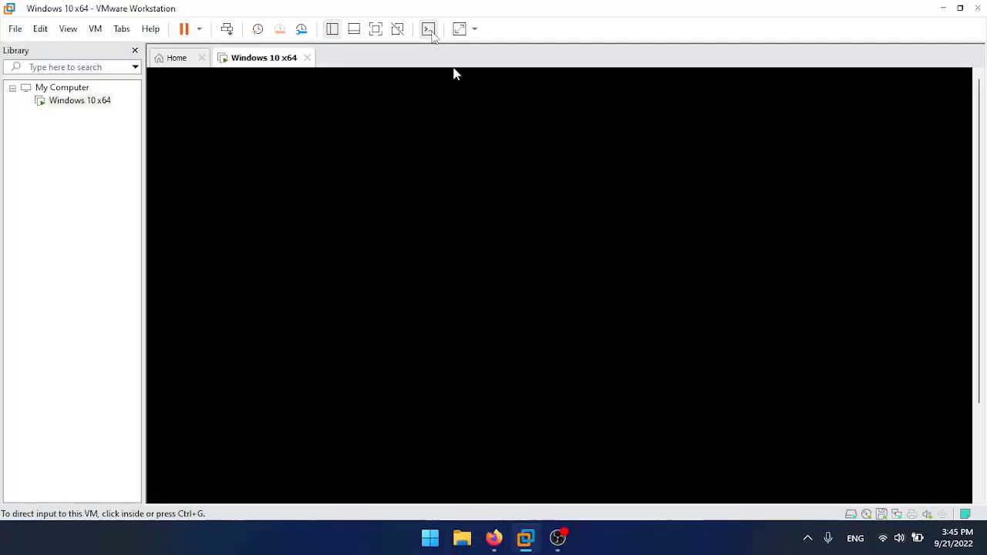
pyautogui.click(470, 142)
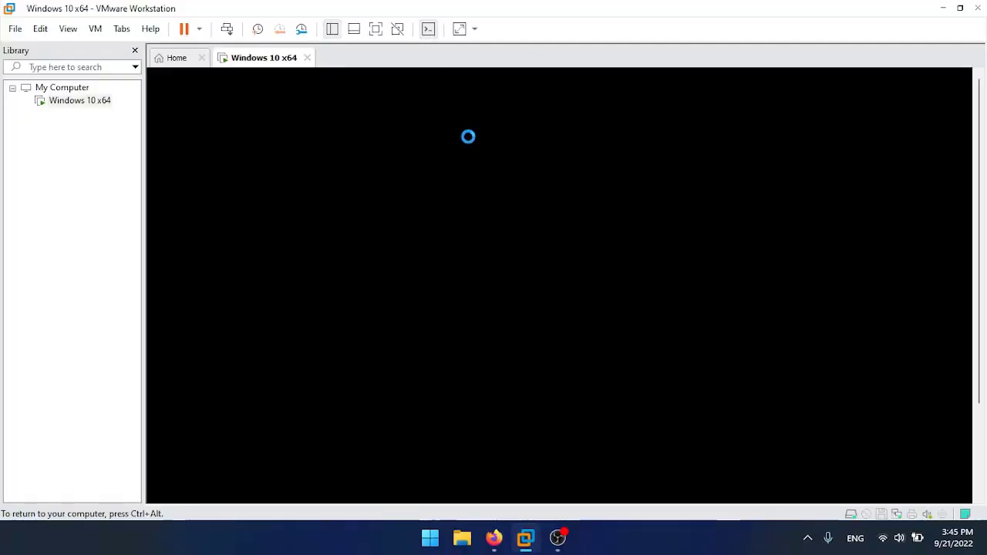
pyautogui.hotkey('ctrl', 'alt', 'Return')
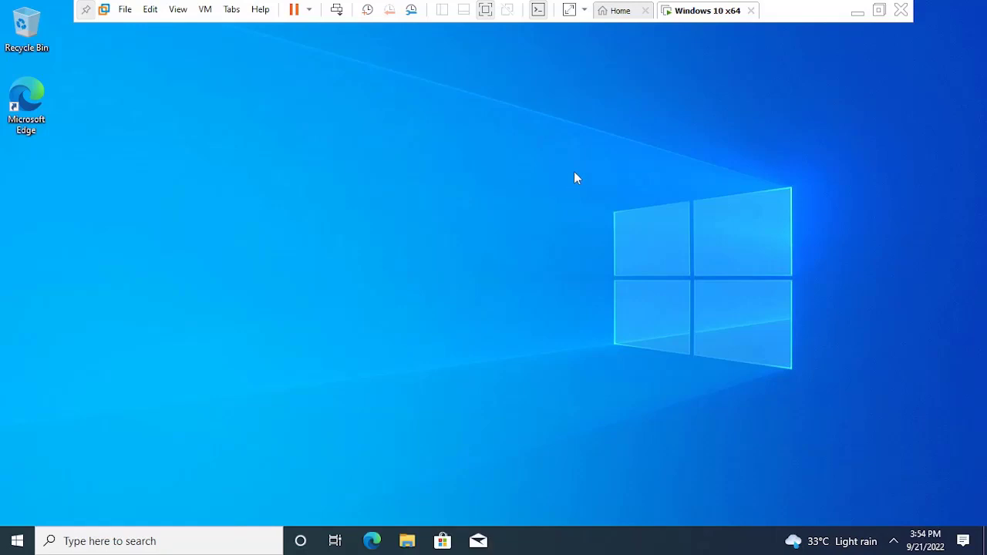
# Hide the Cortana and Task View buttons on the Windows 10 taskbar.
pyautogui.rightClick(509, 548)
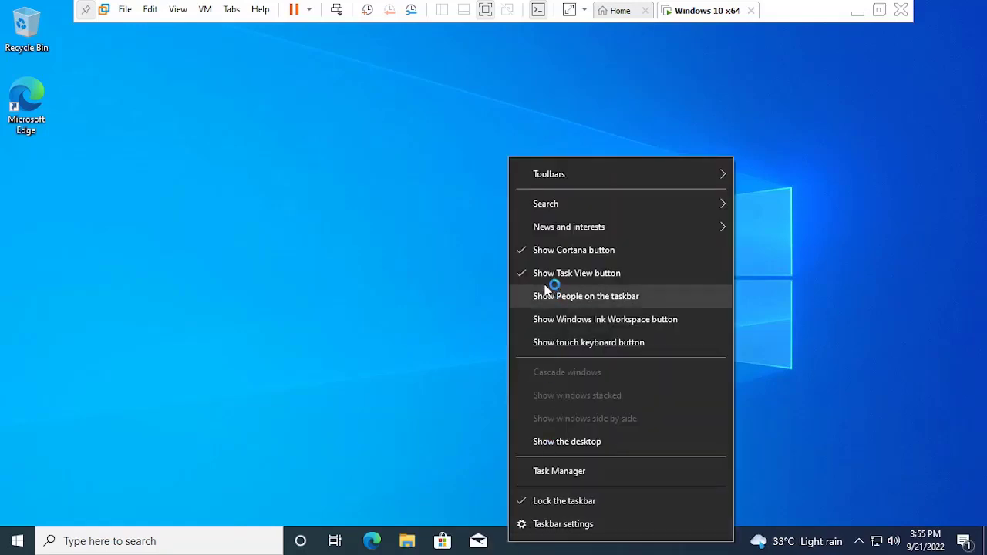
pyautogui.click(546, 252)
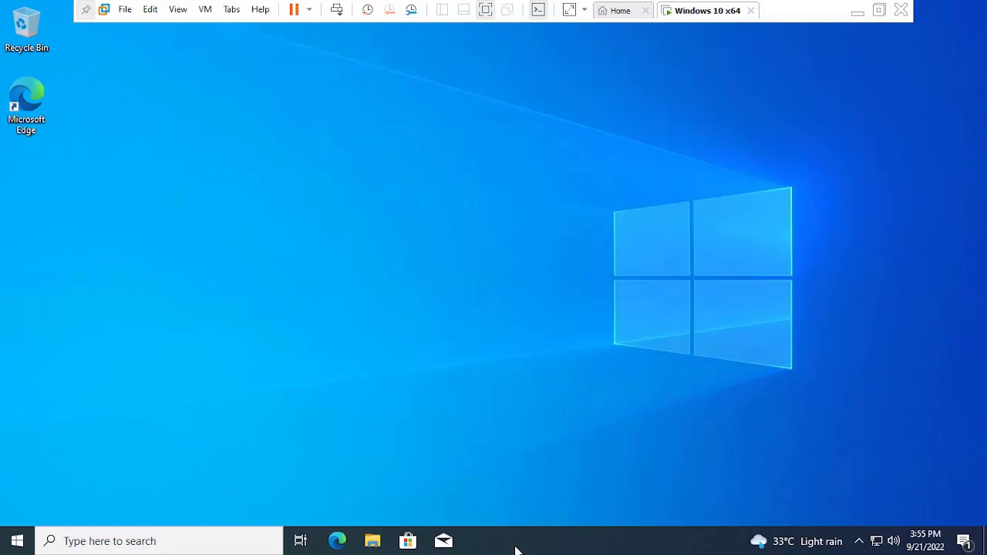
pyautogui.rightClick(546, 538)
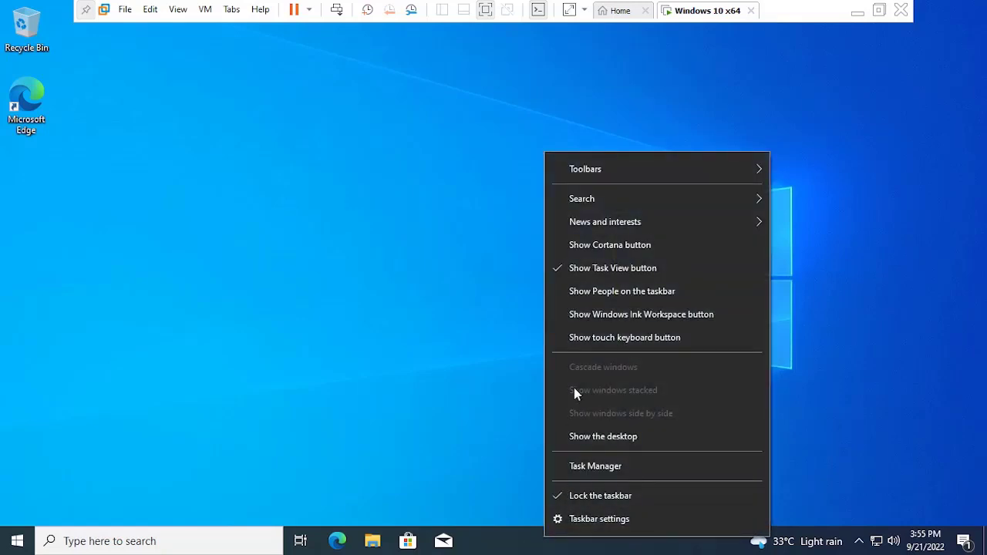
pyautogui.click(584, 268)
# Turn off News and interests and hide the search box on the taskbar.
pyautogui.rightClick(478, 542)
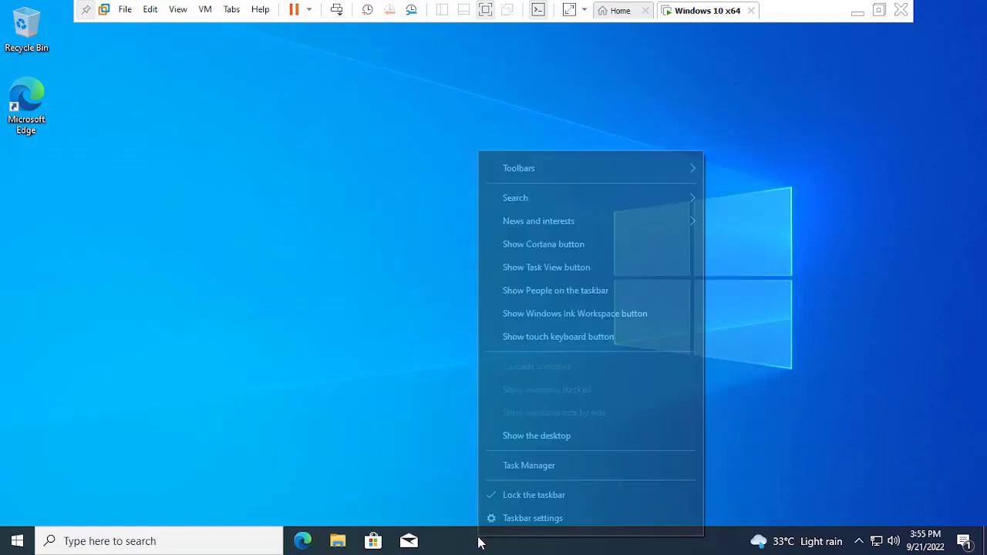
pyautogui.moveTo(538, 223)
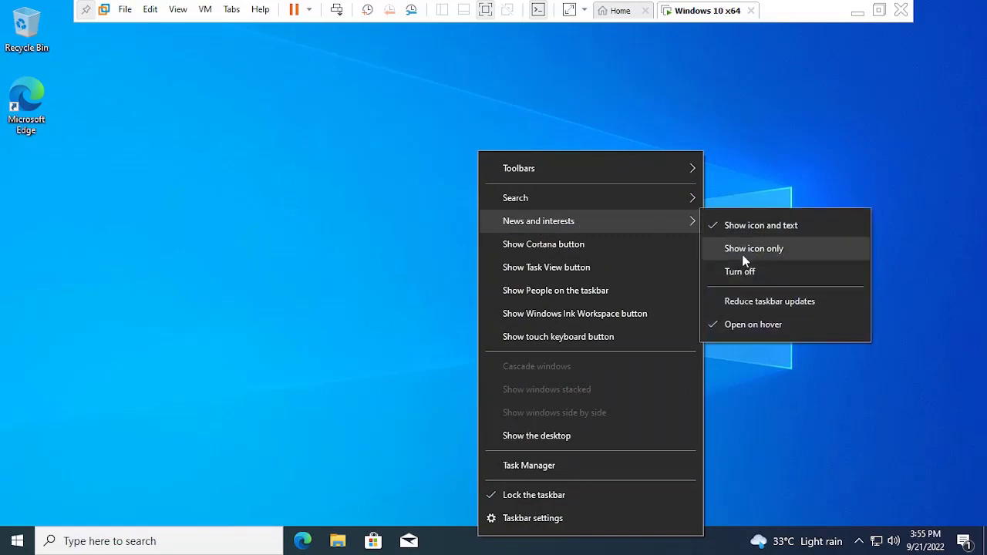
pyautogui.click(740, 271)
pyautogui.rightClick(462, 541)
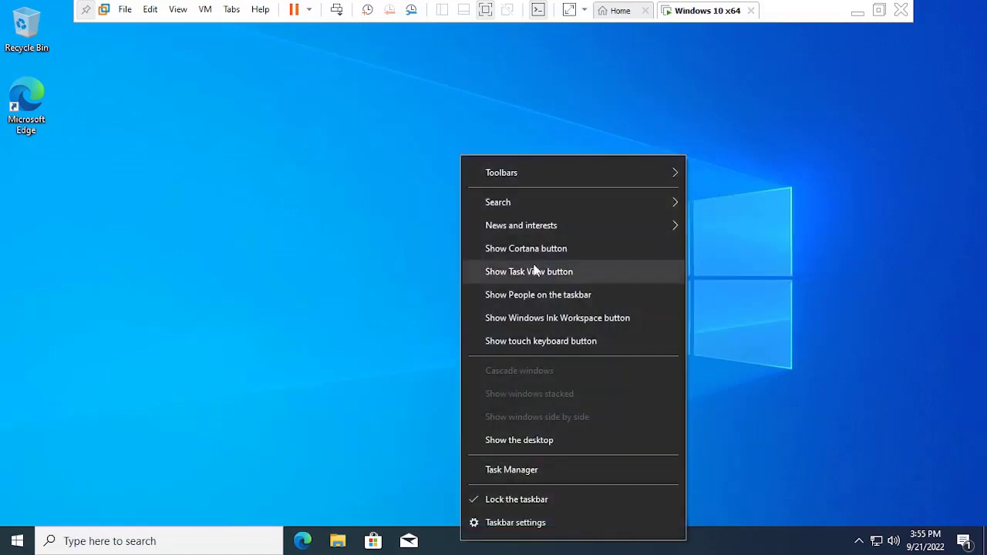
pyautogui.moveTo(532, 206)
pyautogui.click(704, 206)
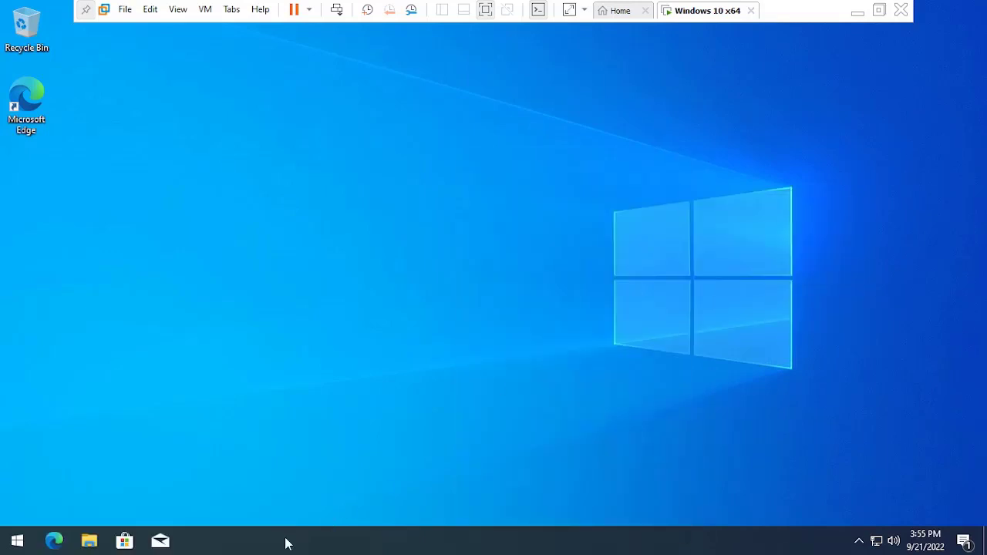